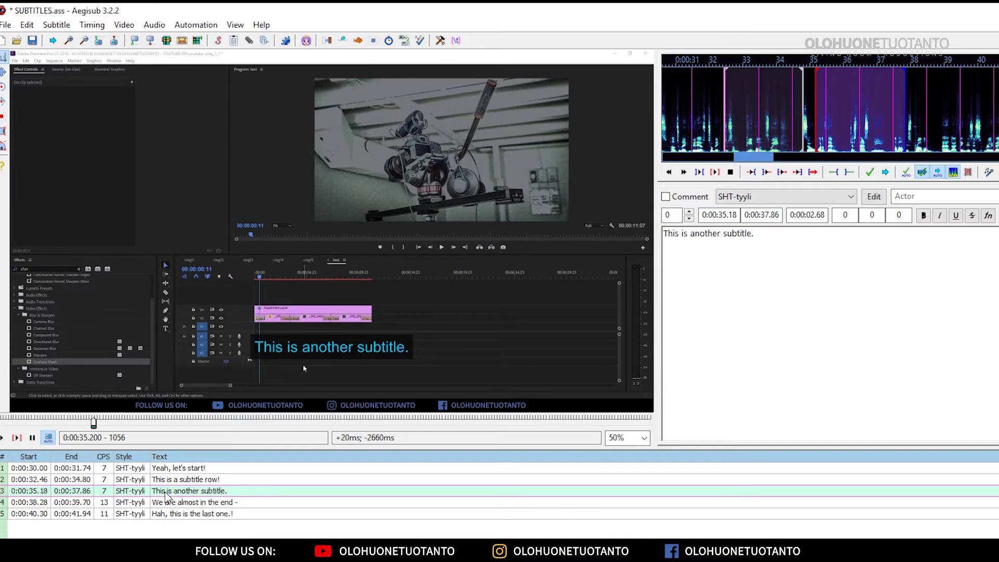
# Step: Duplicate the 'This is another subtitle.' line and select the new copy as line 4
pyautogui.rightClick(166, 499)
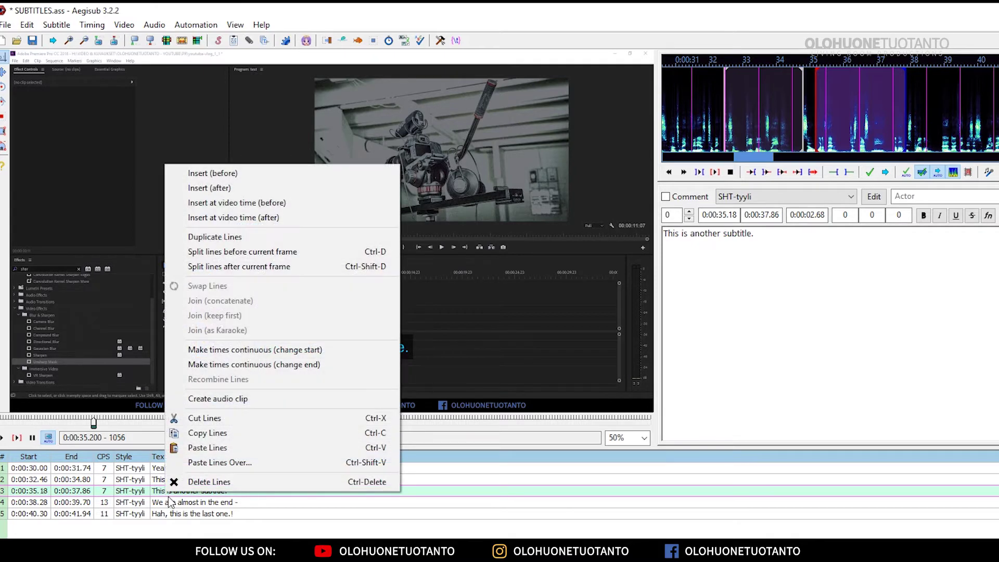
pyautogui.click(221, 239)
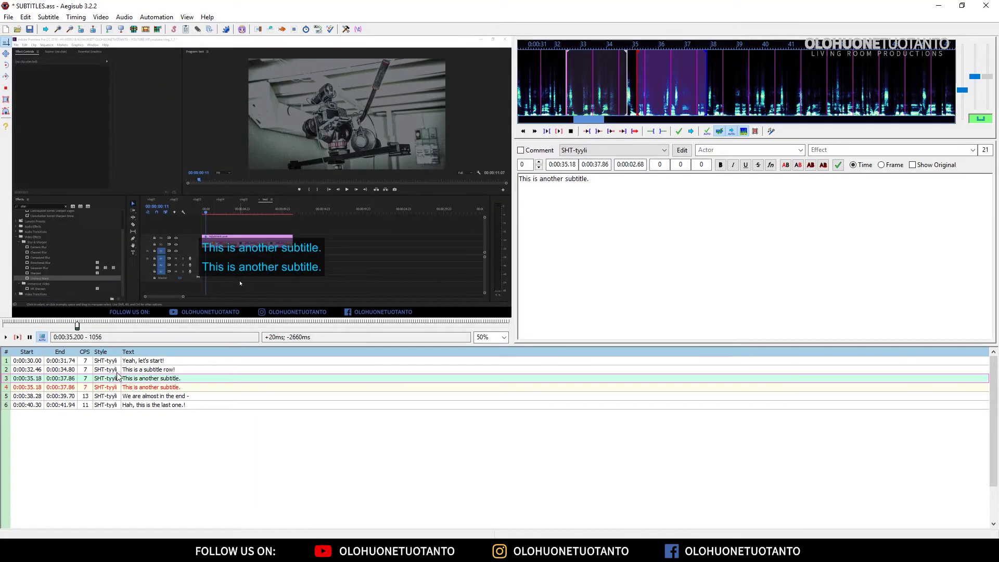
pyautogui.click(146, 388)
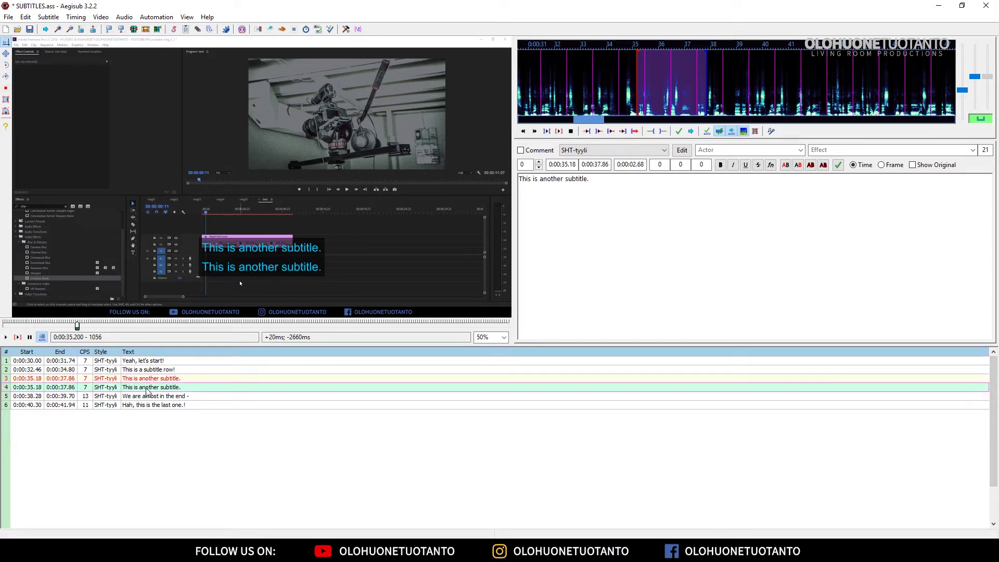
# Step: Copy the SHT-tyyli style in the Styles Manager and rename the copy 'SHT-tyyli - left side'
pyautogui.click(49, 17)
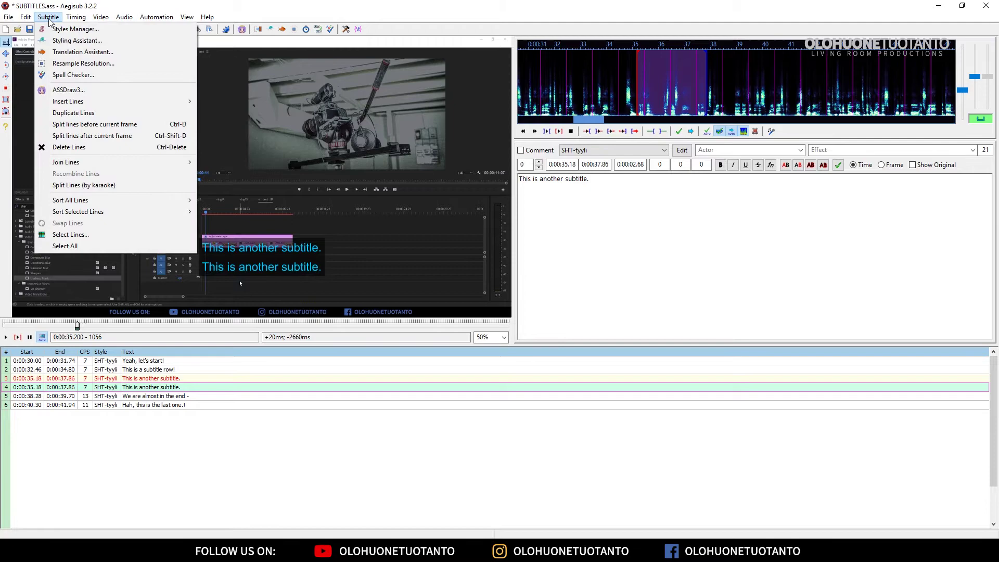
pyautogui.click(71, 30)
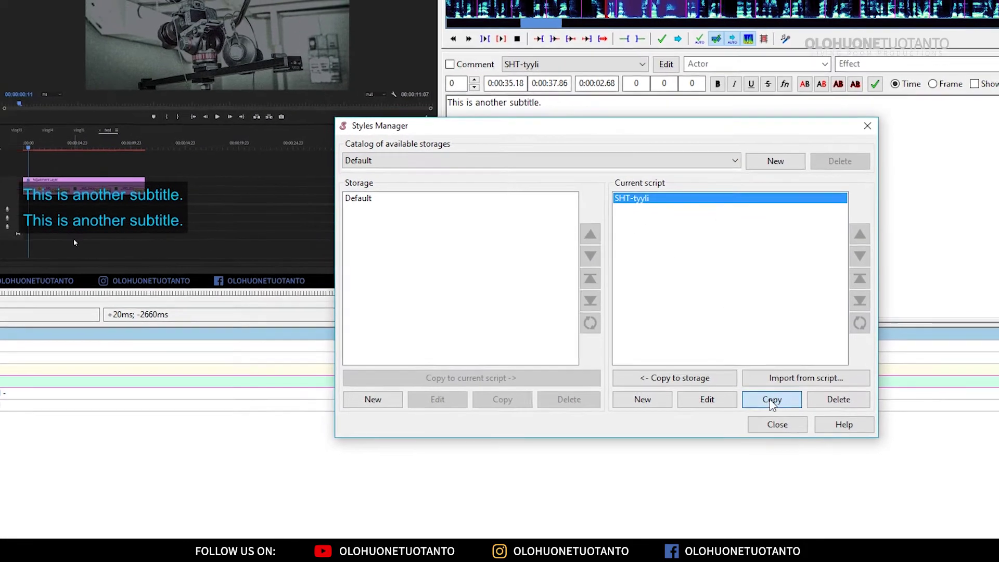
pyautogui.click(771, 404)
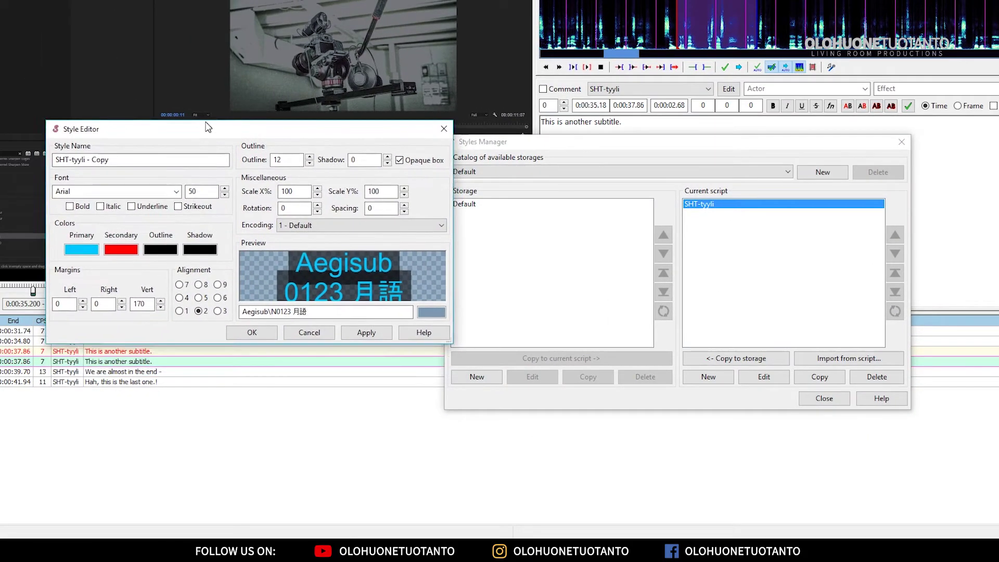
pyautogui.moveTo(207, 127); pyautogui.dragTo(197, 103)
pyautogui.doubleClick(90, 136)
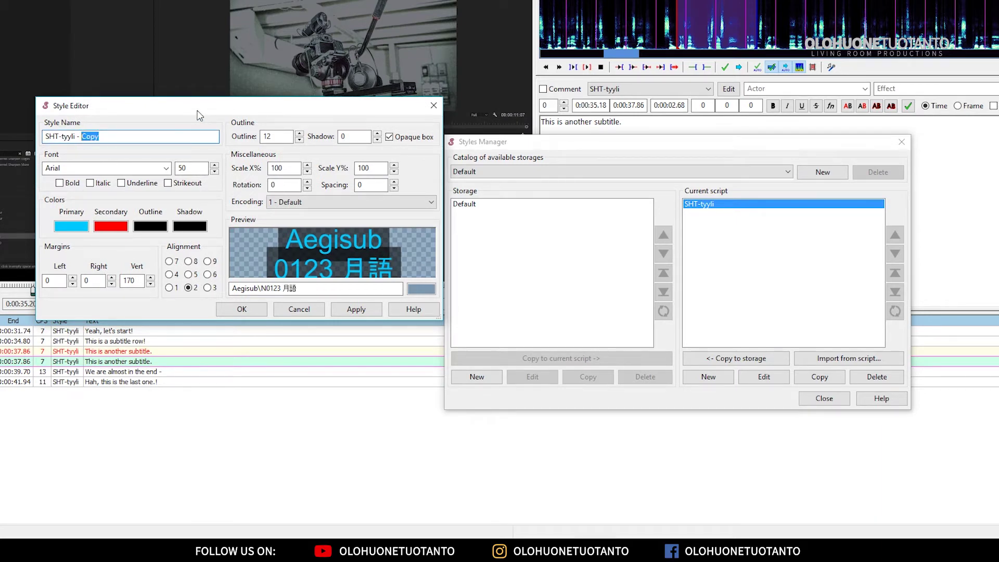
pyautogui.write('left side')
# Step: Set the new style's alignment to bottom left (1), save it, and close the Styles Manager
pyautogui.moveTo(254, 108); pyautogui.dragTo(235, 99)
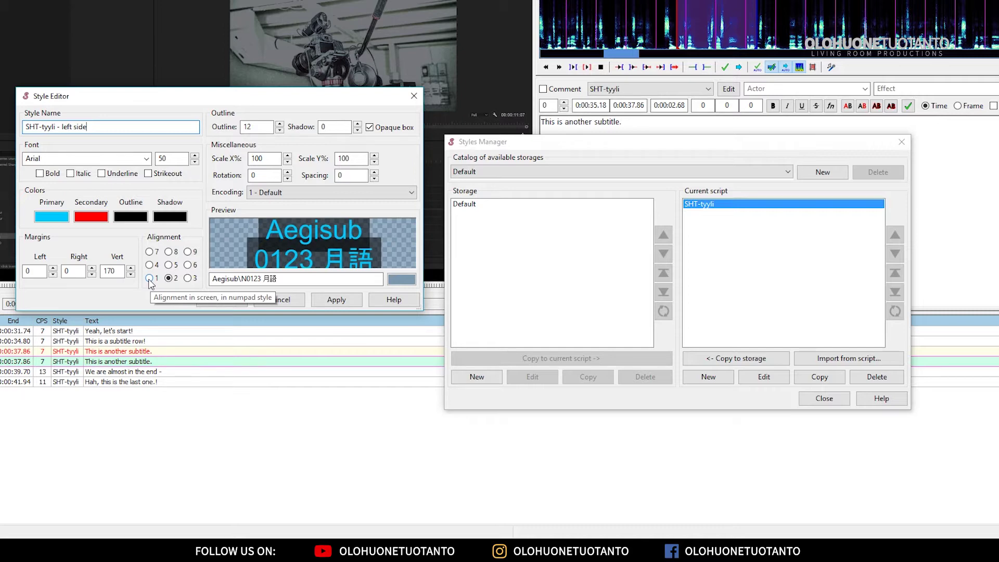
pyautogui.click(149, 278)
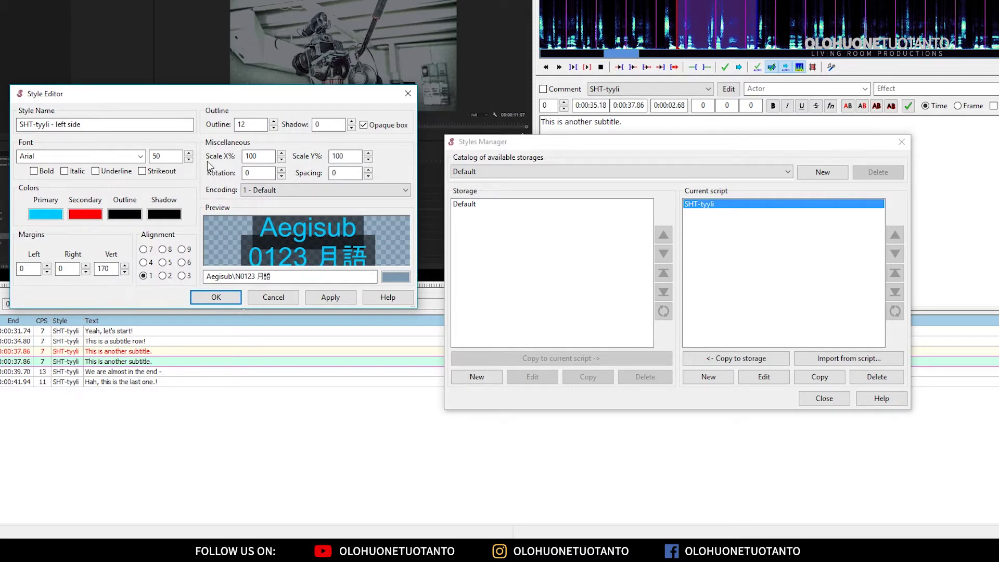
pyautogui.click(216, 298)
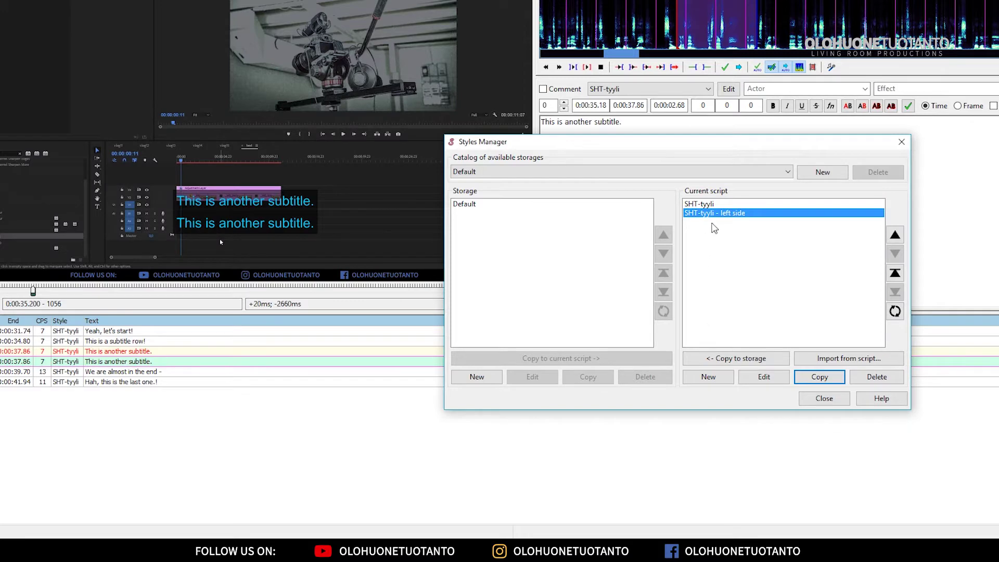
pyautogui.click(826, 400)
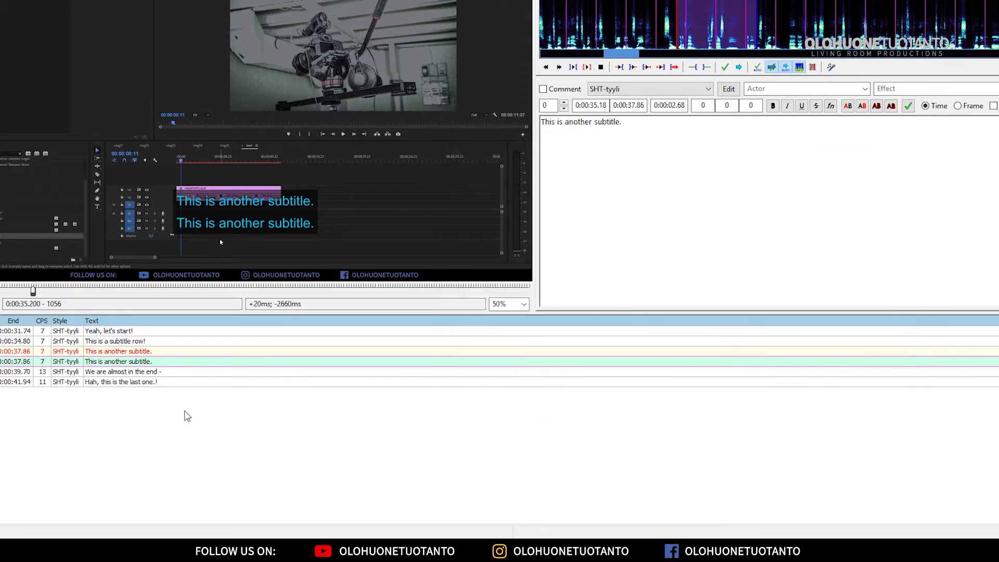
pyautogui.click(117, 380)
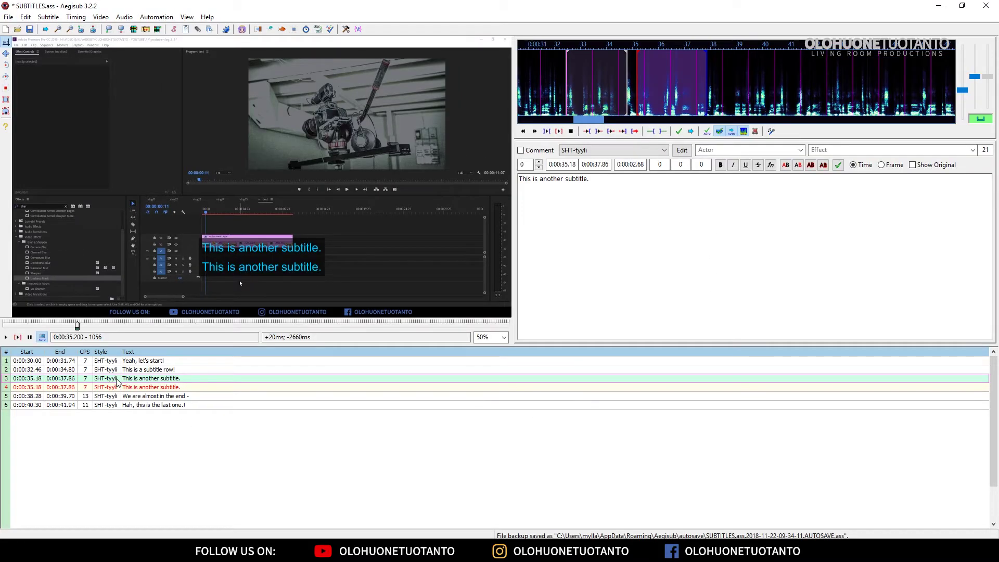
# Step: Assign 'SHT-tyyli - left side' to line 4 and compare its style with line 3
pyautogui.click(110, 389)
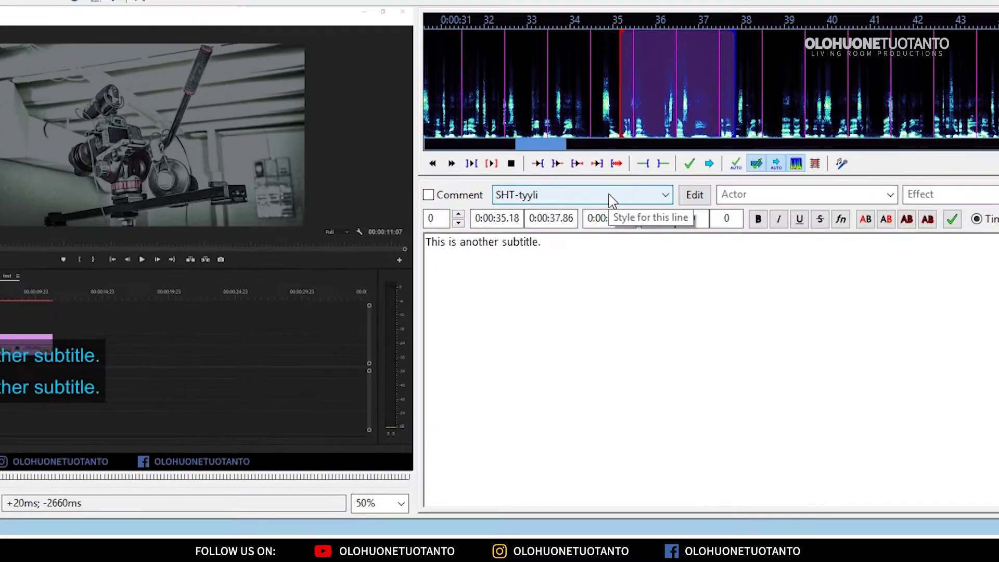
pyautogui.click(608, 157)
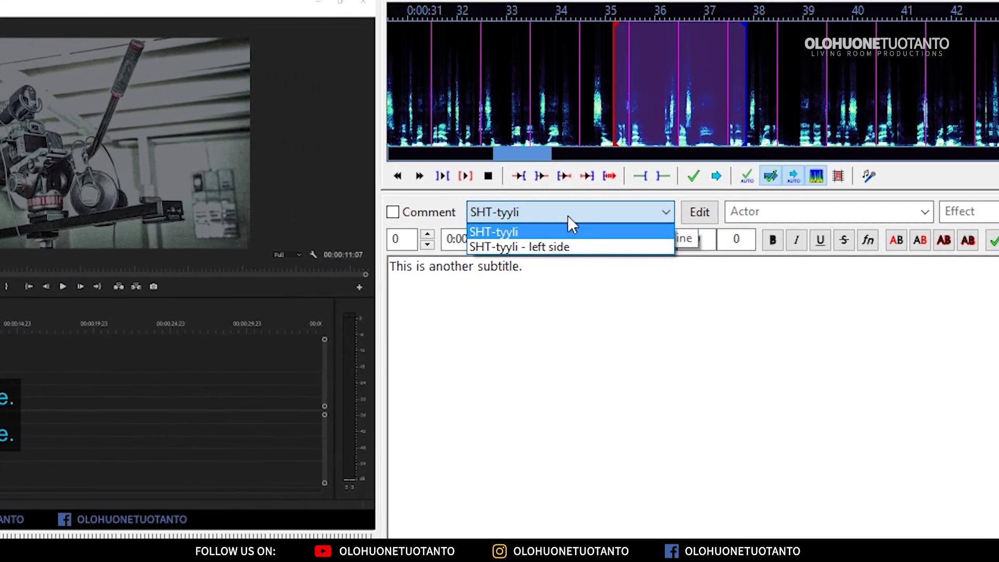
pyautogui.click(539, 248)
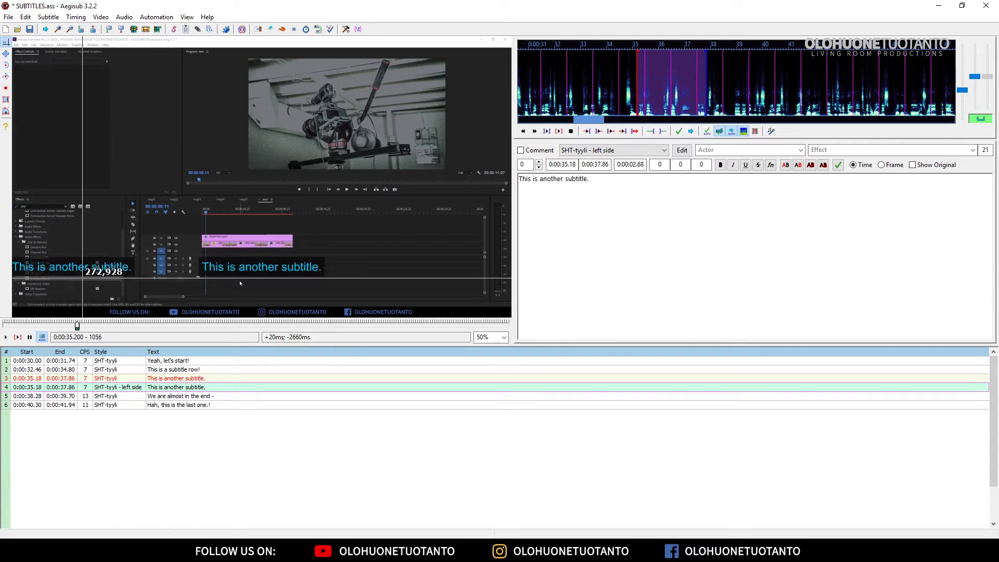
pyautogui.click(106, 378)
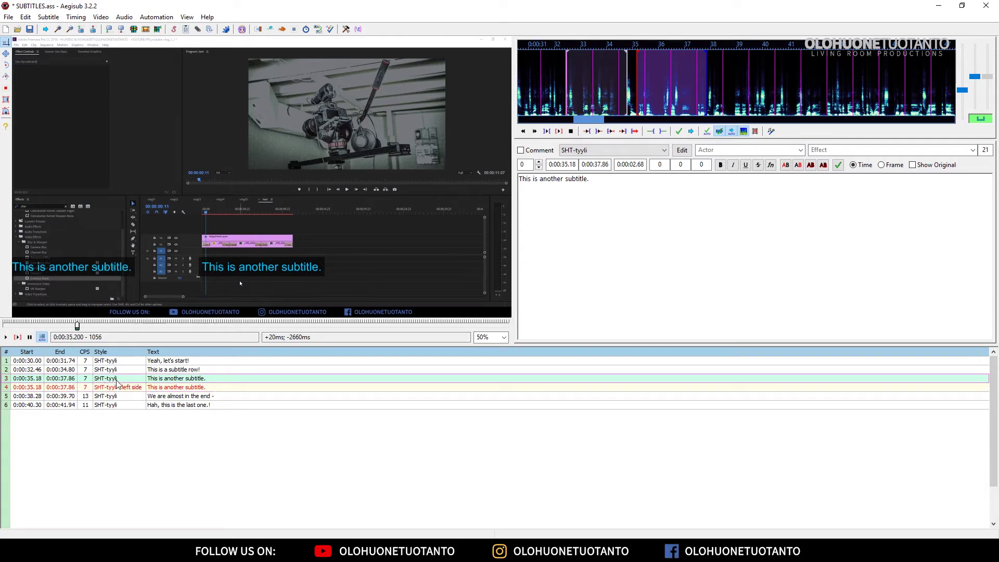
pyautogui.click(100, 388)
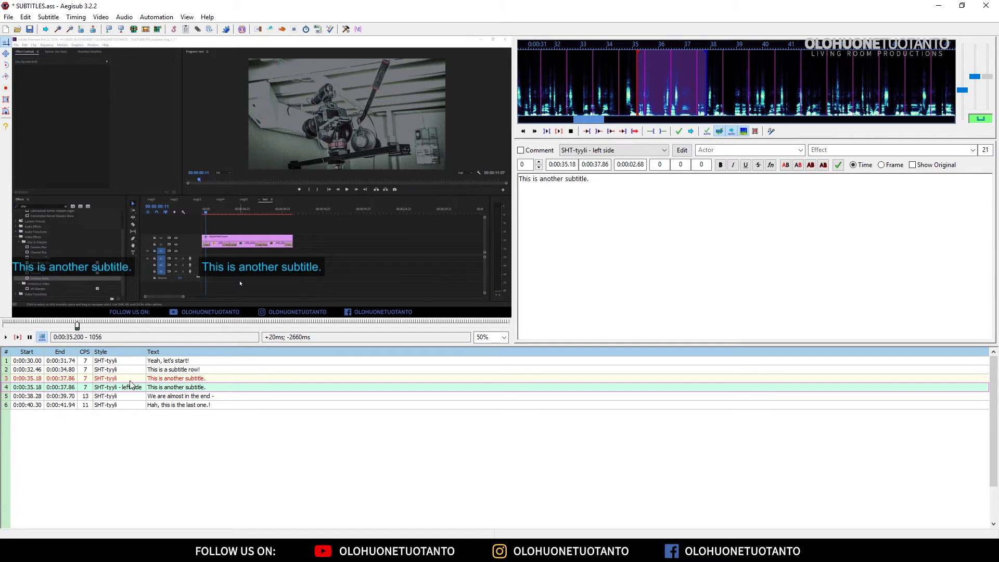
# Step: Give 'SHT-tyyli - left side' the Luckiest Guy font and left margin 50, then apply and save
pyautogui.click(683, 149)
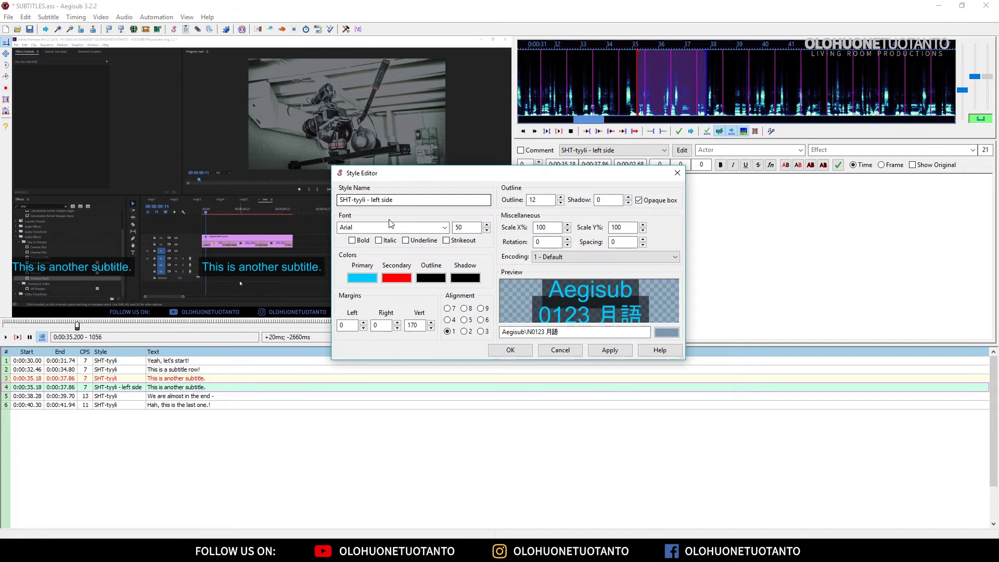
pyautogui.click(444, 228)
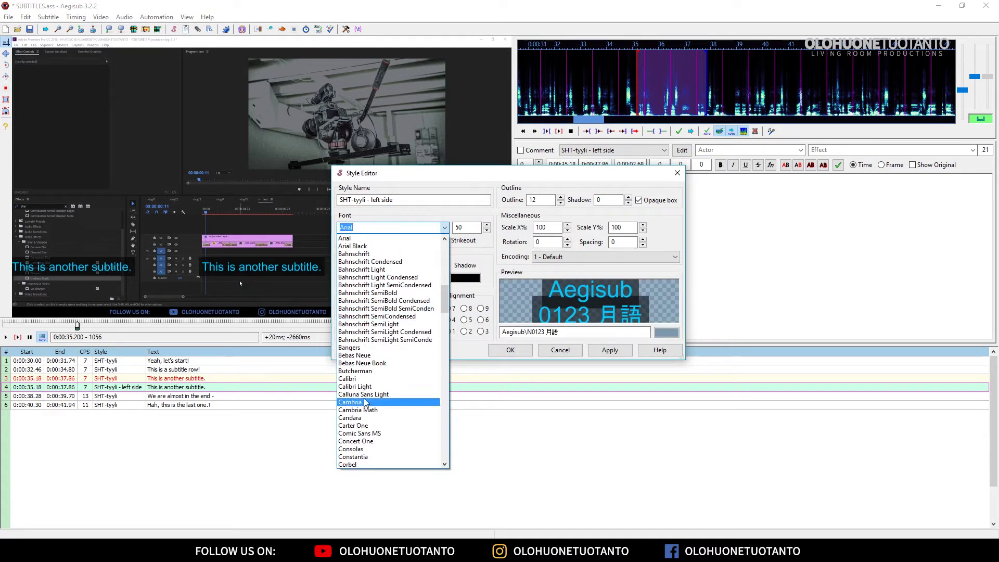
pyautogui.scroll(-5, 365, 382)
pyautogui.scroll(-5, 363, 367)
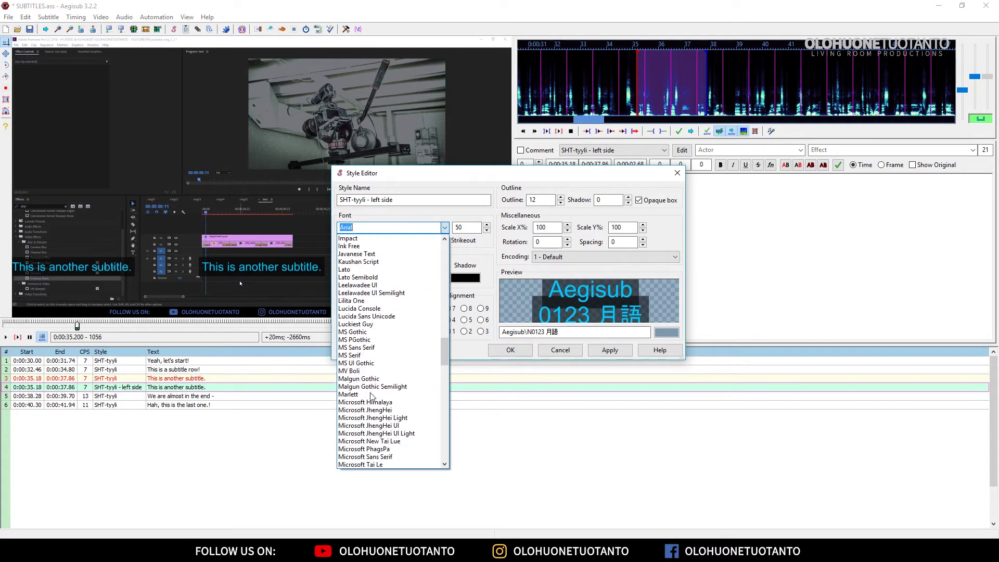
pyautogui.click(358, 323)
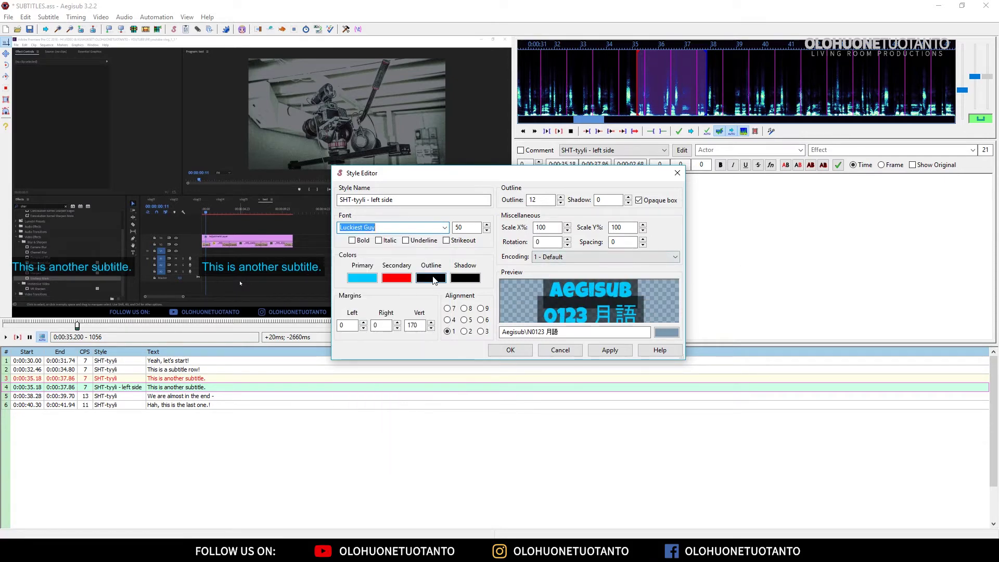
pyautogui.click(343, 325)
pyautogui.write('50')
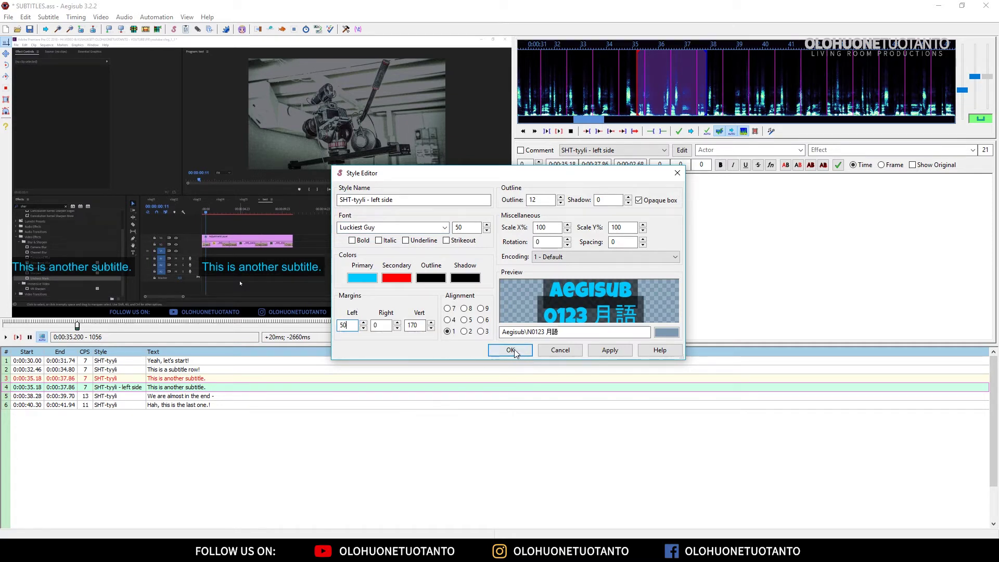
pyautogui.click(609, 351)
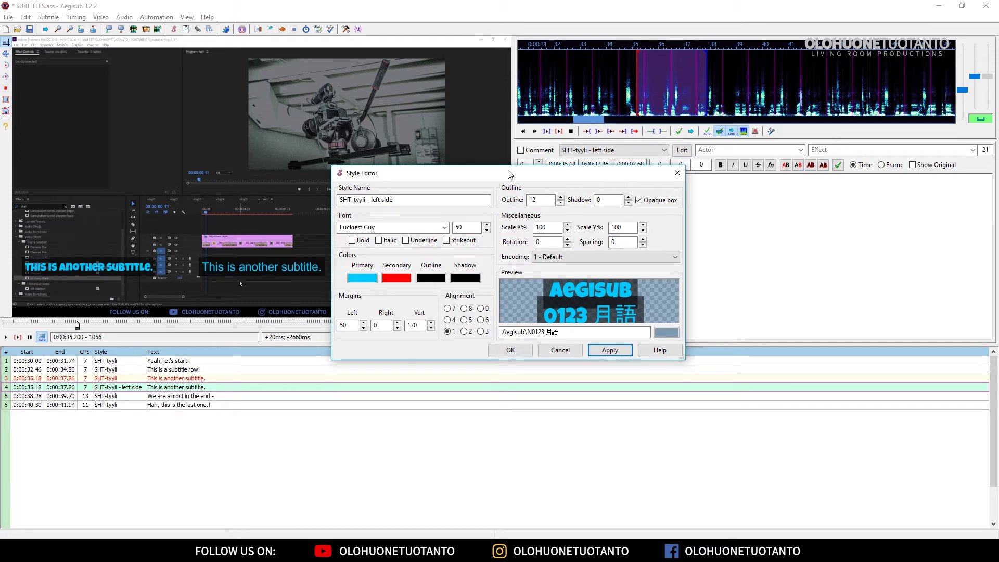
pyautogui.moveTo(509, 173); pyautogui.dragTo(487, 167)
pyautogui.click(488, 345)
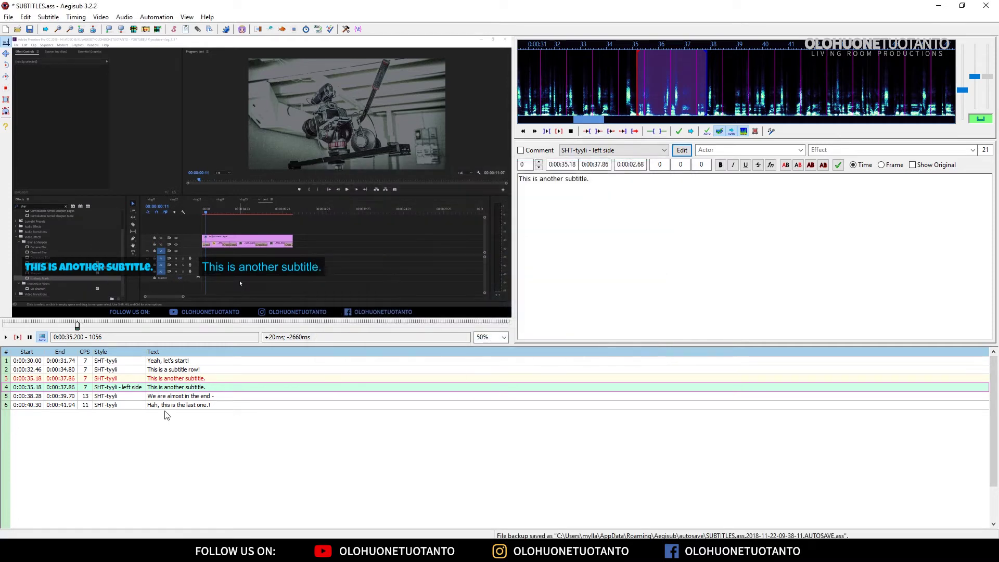
pyautogui.click(101, 370)
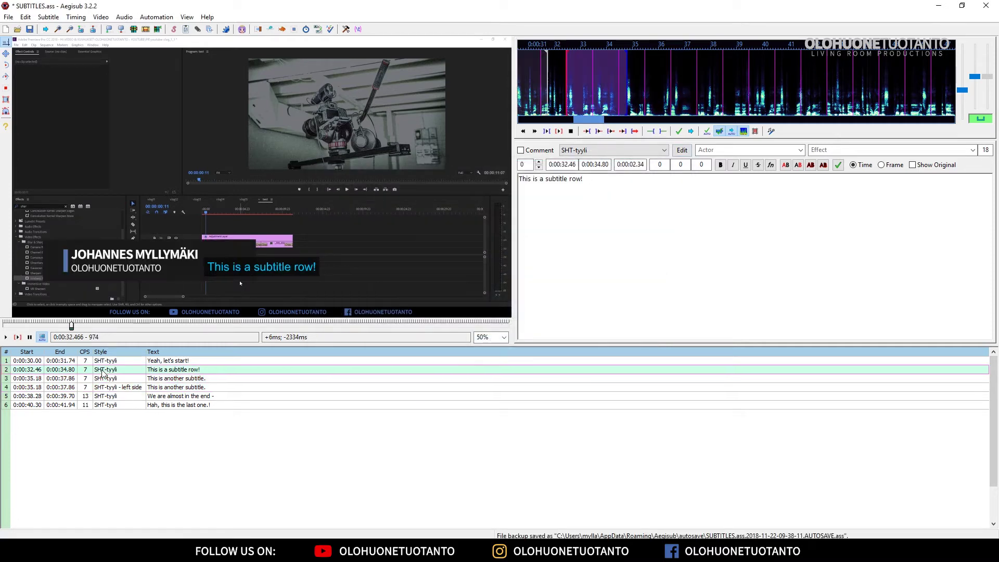
# Step: Play line 2, then select line 3 to preview both copies on the video
pyautogui.click(6, 337)
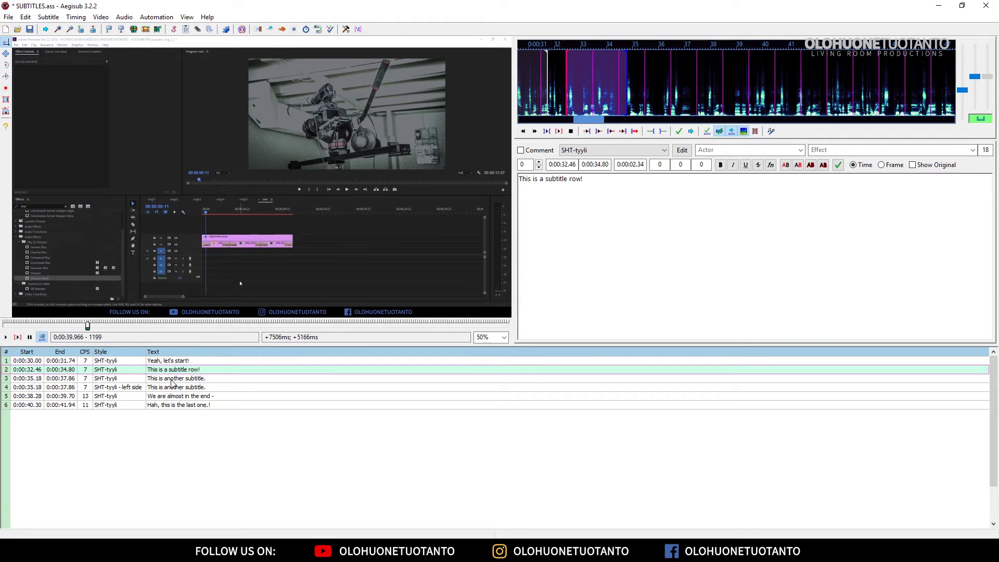
pyautogui.click(172, 380)
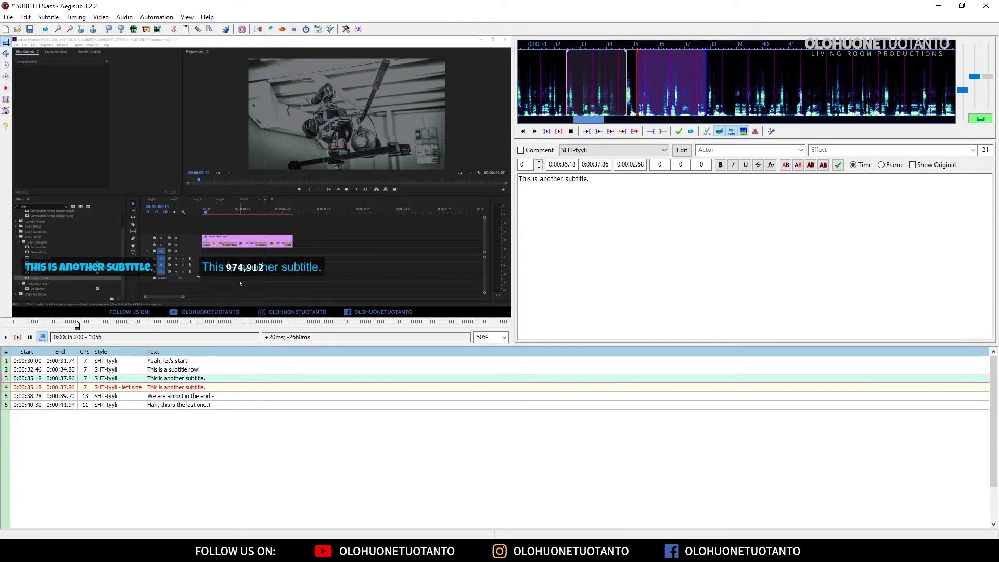
pyautogui.click(9, 17)
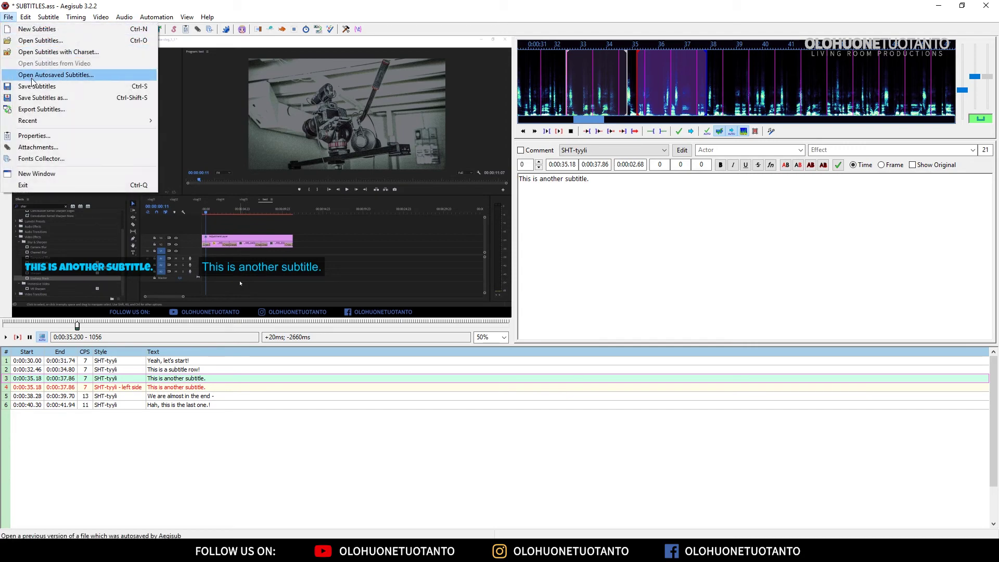
pyautogui.click(51, 110)
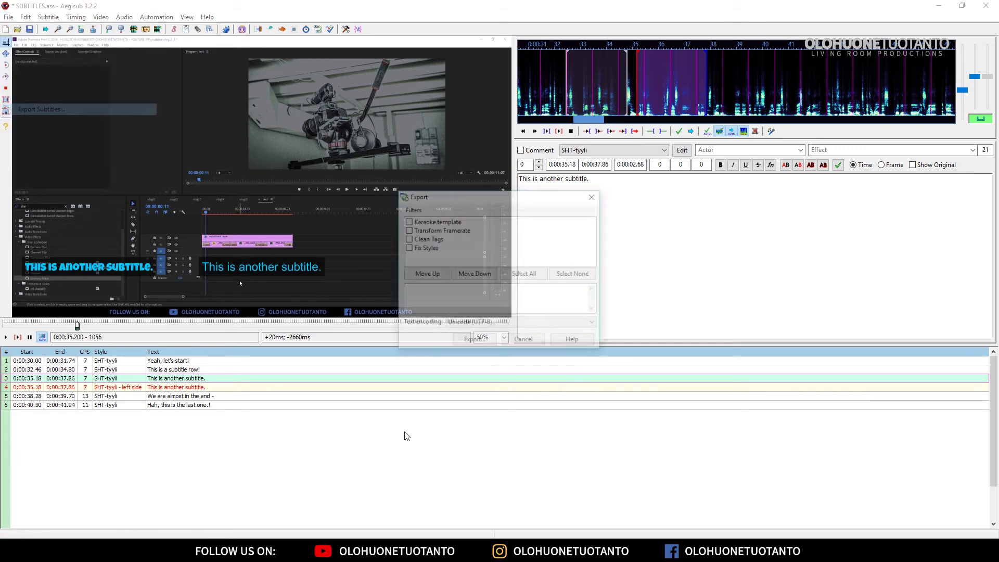
pyautogui.click(476, 339)
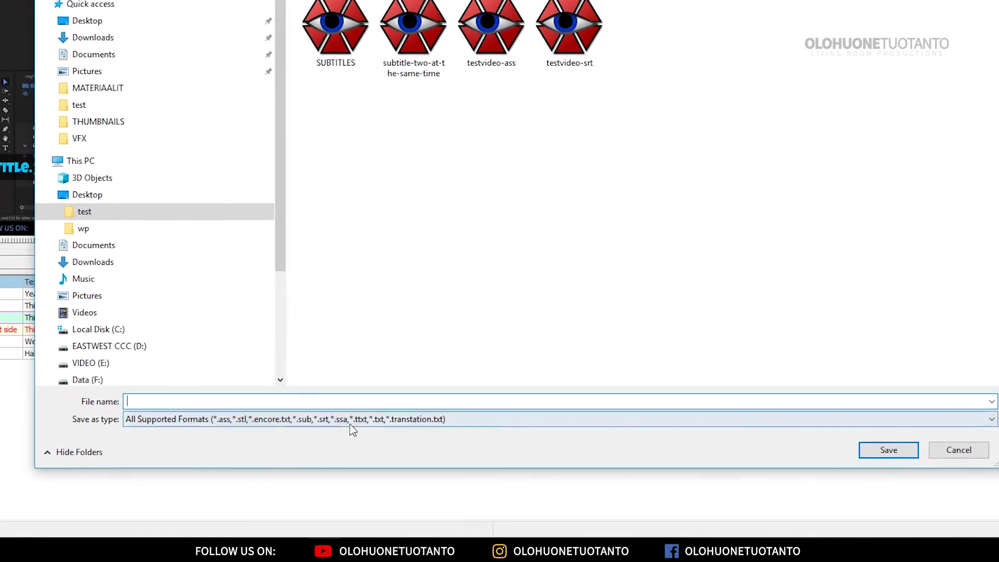
pyautogui.click(383, 448)
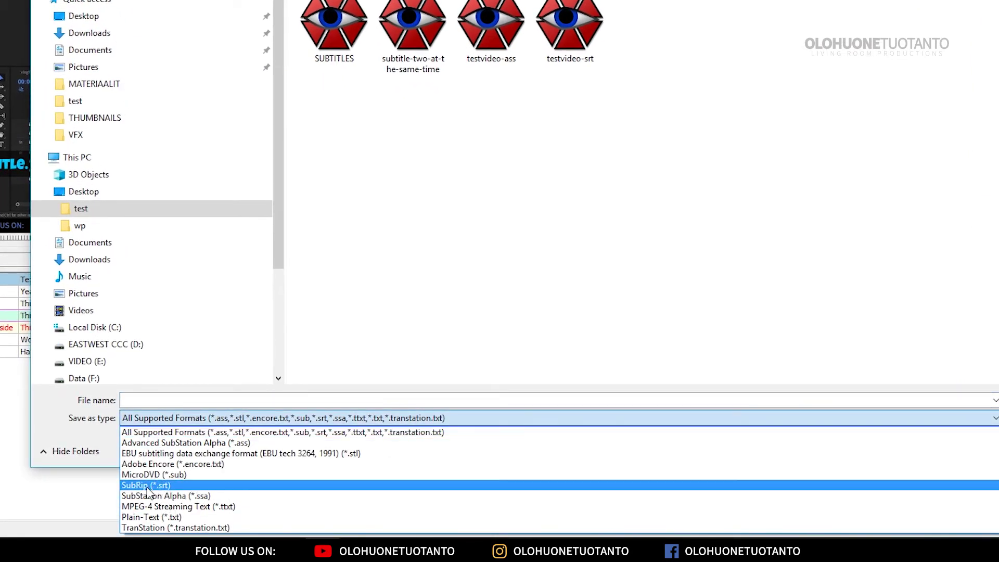
pyautogui.click(968, 283)
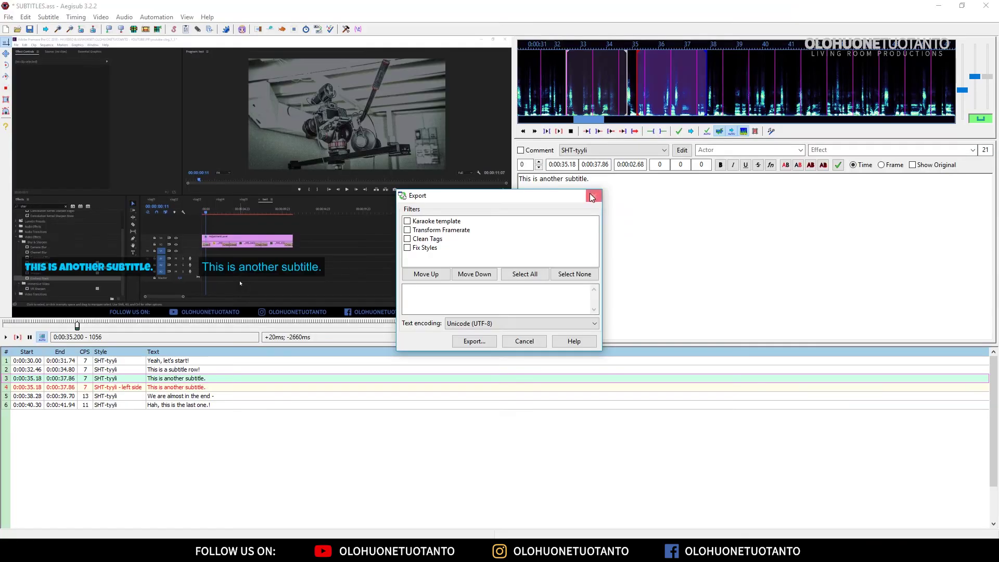
pyautogui.click(599, 194)
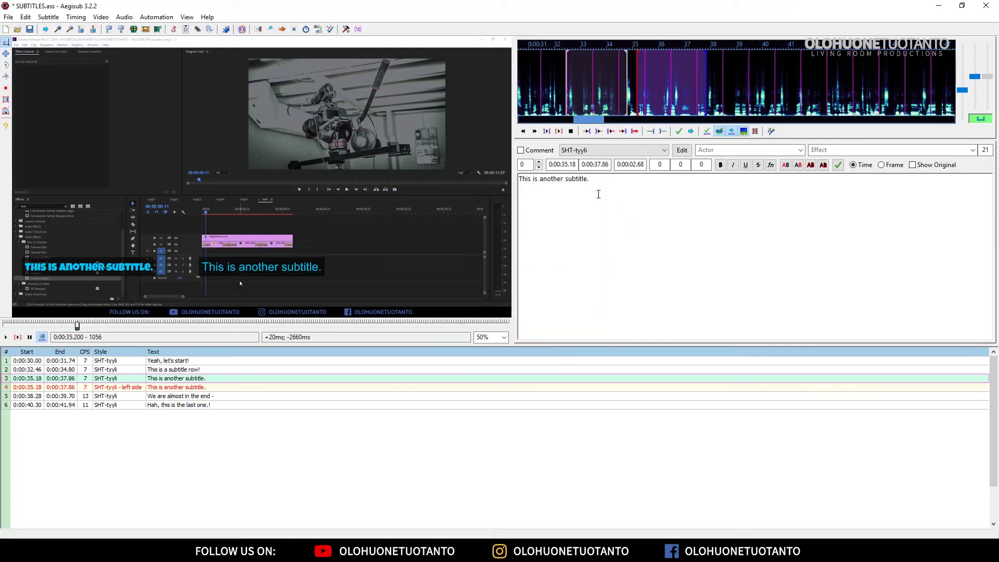